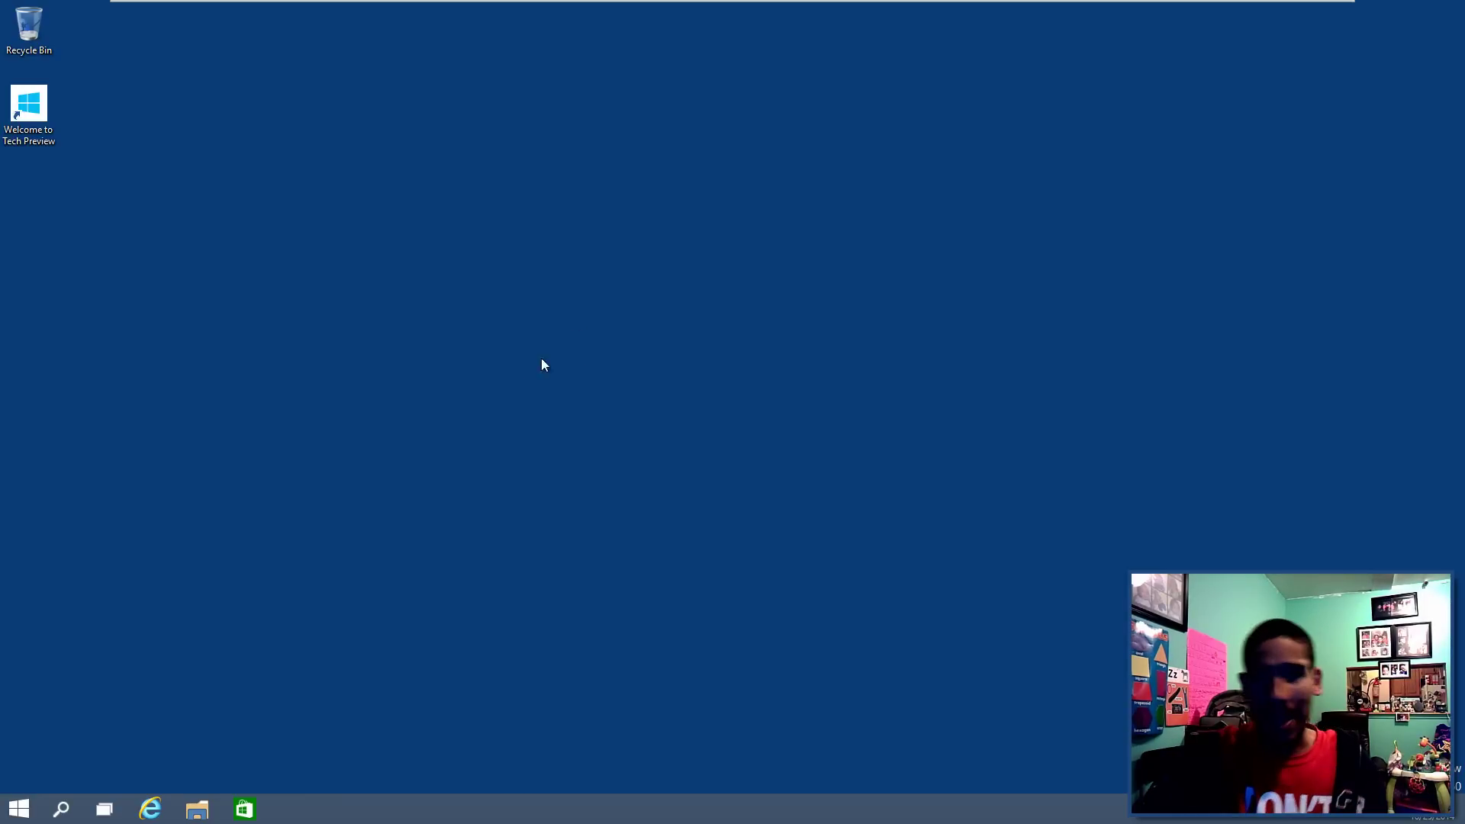
Choose Exit Explorer from the Ctrl+Shift taskbar menu, leaving only Task Manager on grey
right_click(600, 340)
left_click(755, 525)
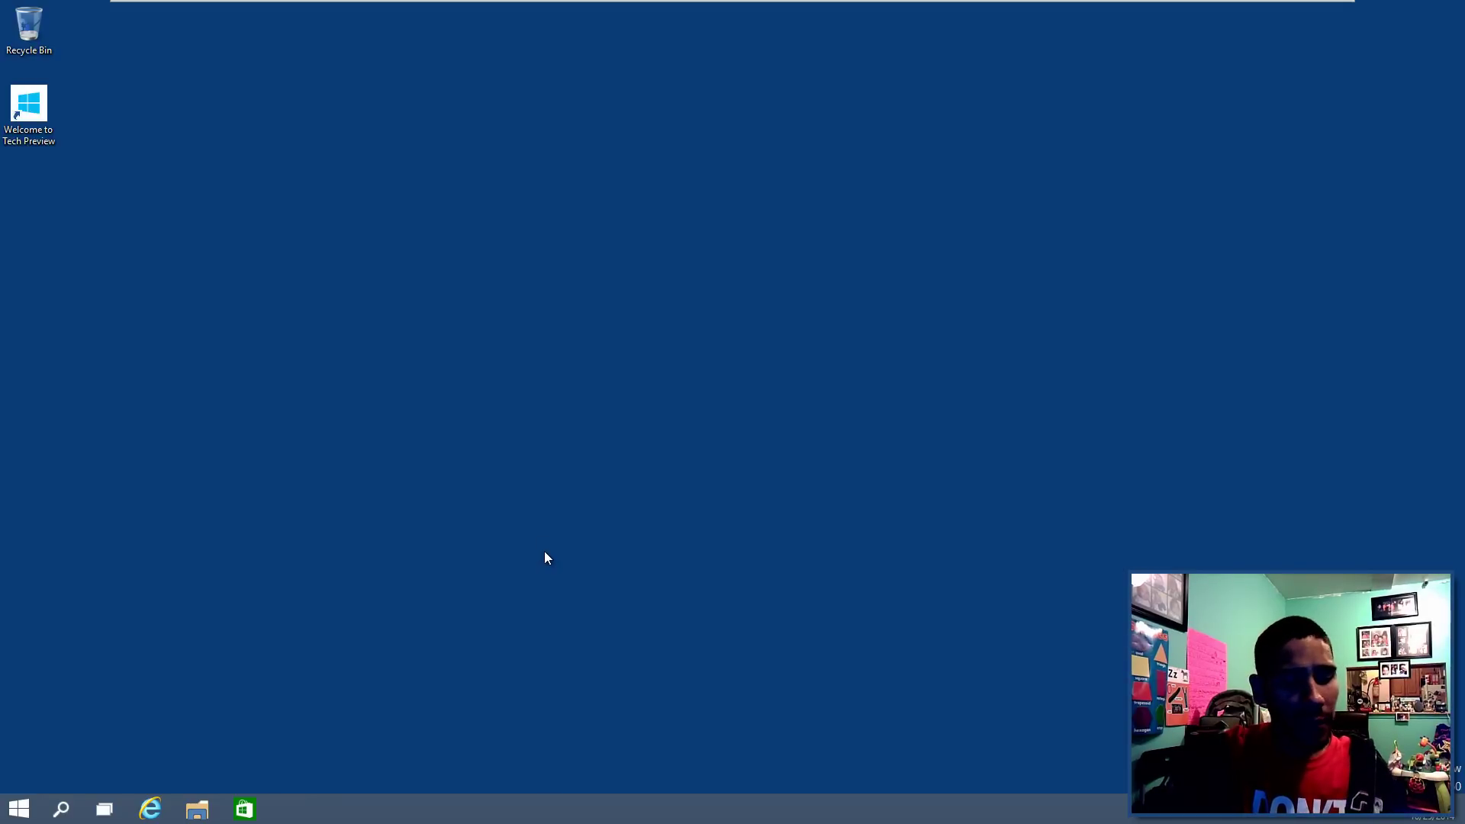
right_click(631, 818)
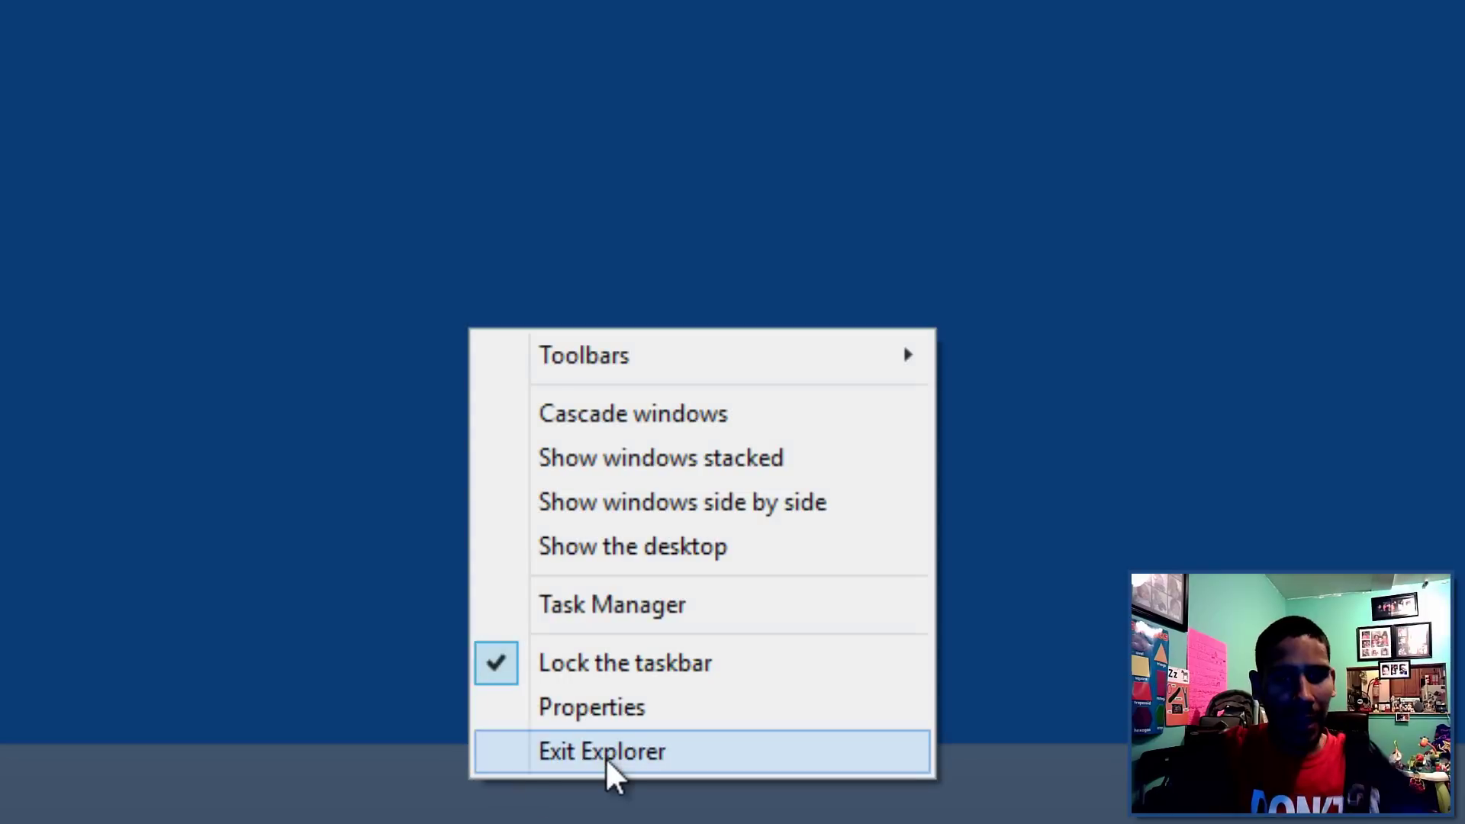
left_click(605, 757)
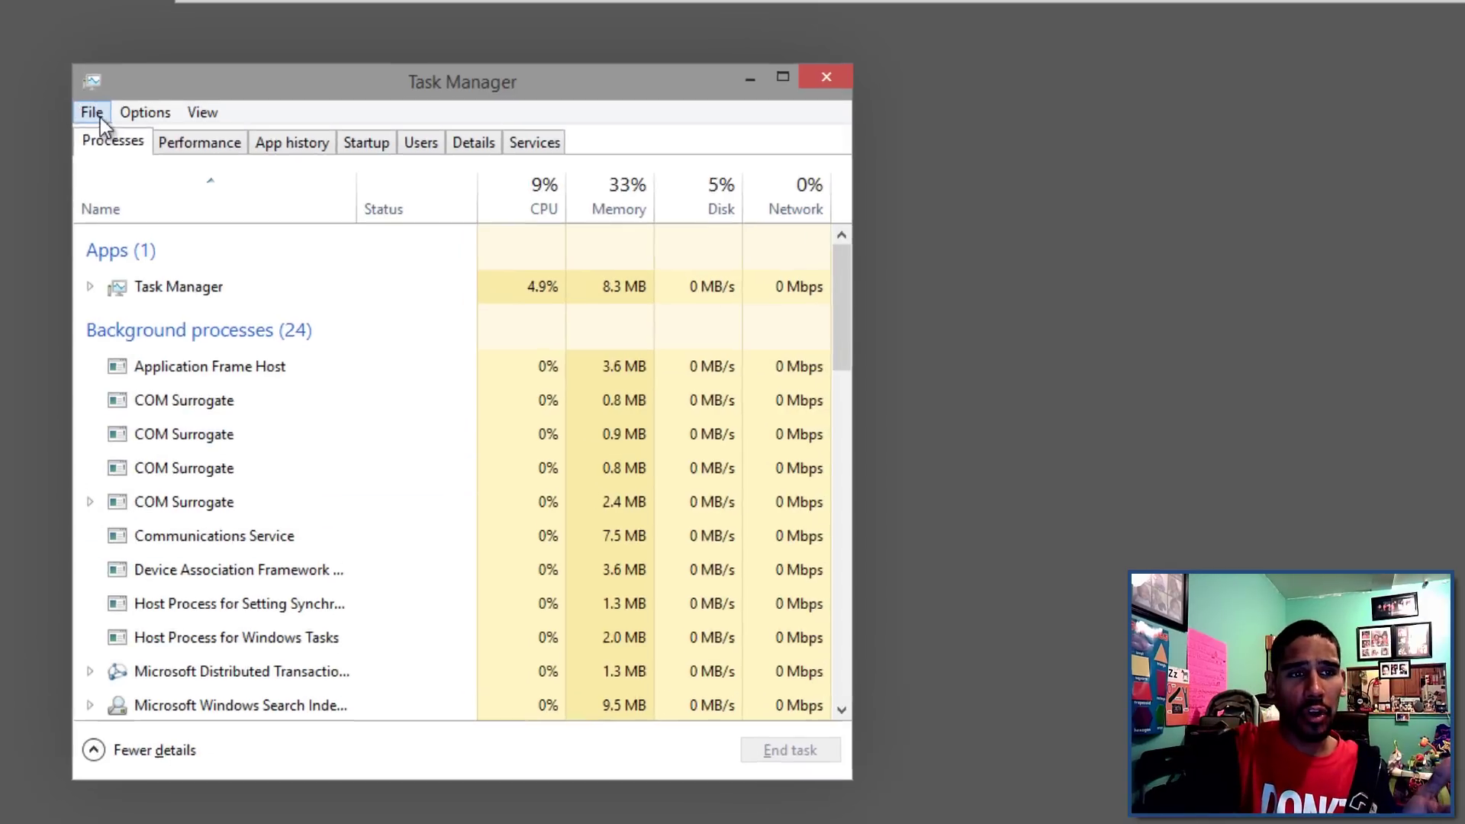
Run 'explorer' as a new task from Task Manager's File menu
left_click(85, 105)
left_click(127, 201)
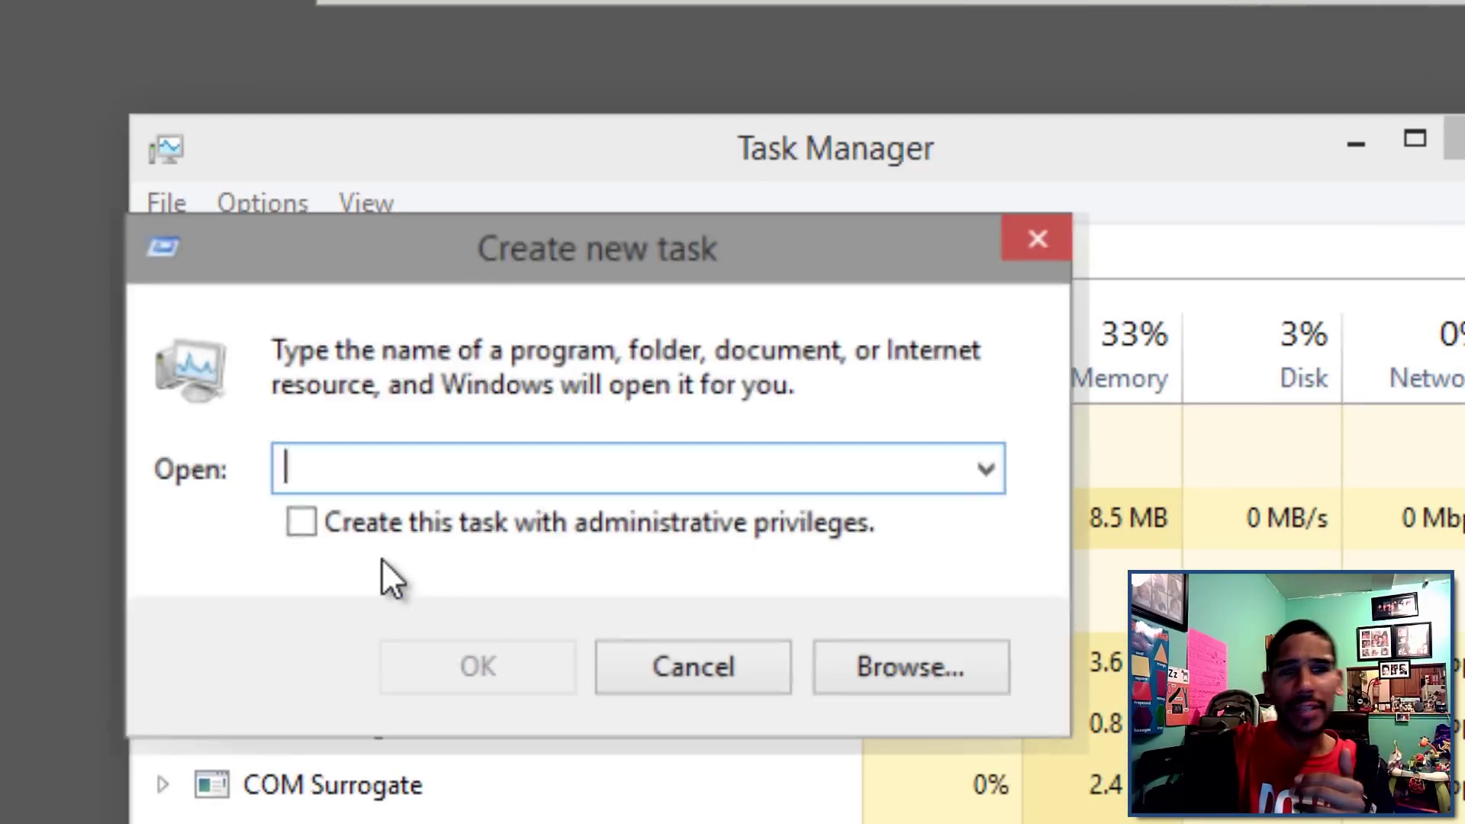
type("exp")
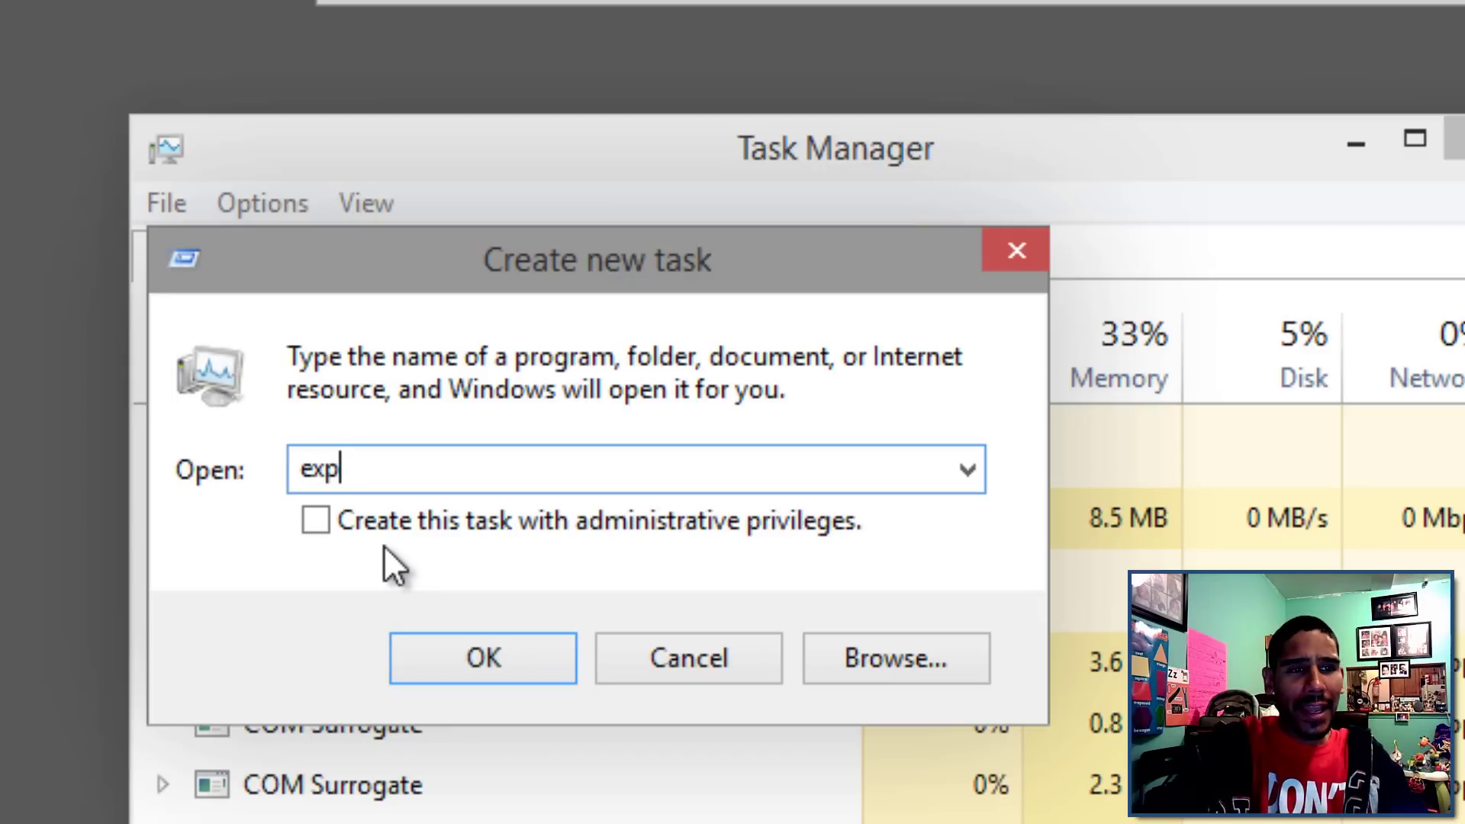
type("lorer")
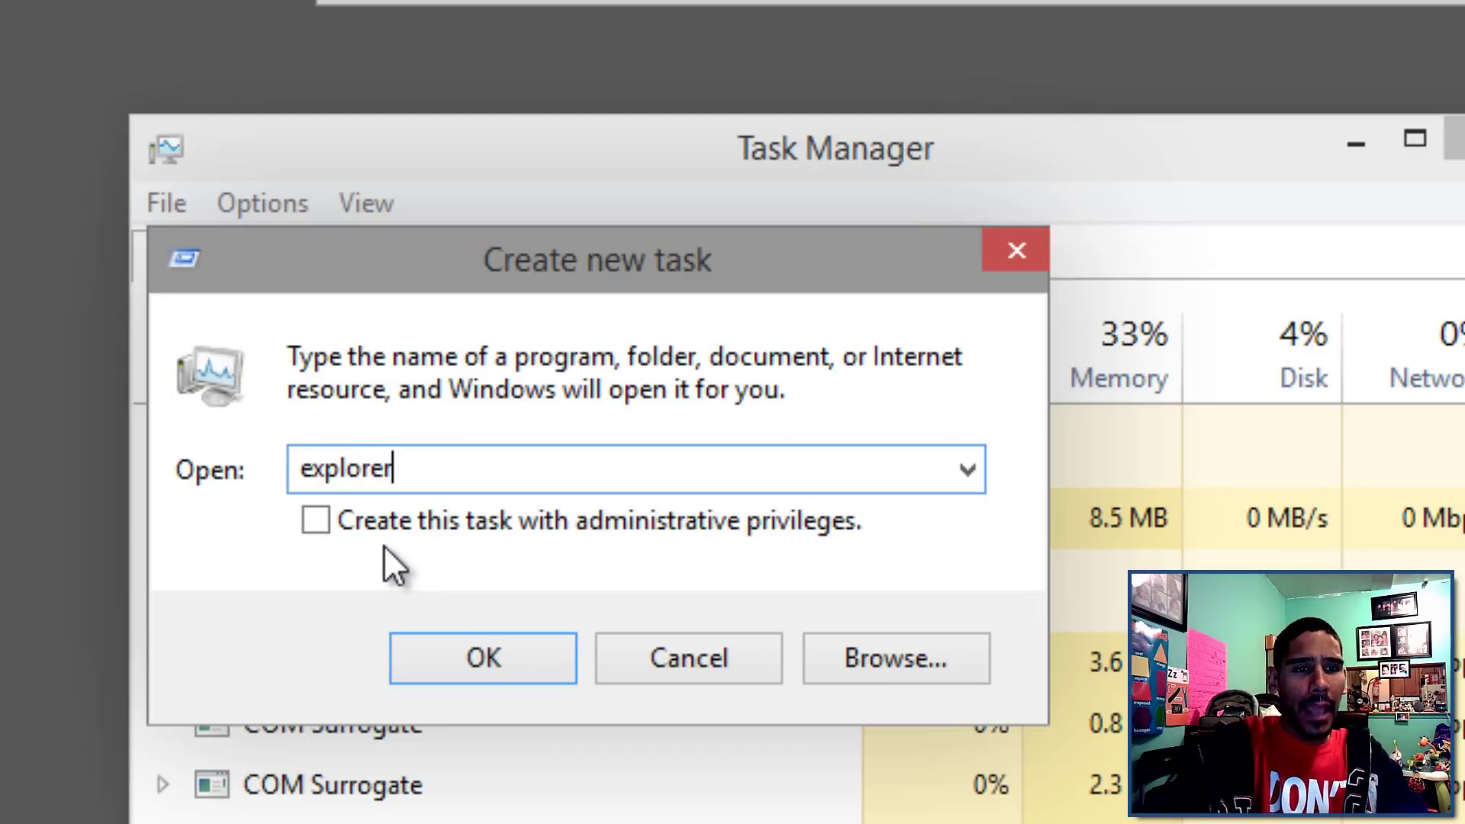
key("Return")
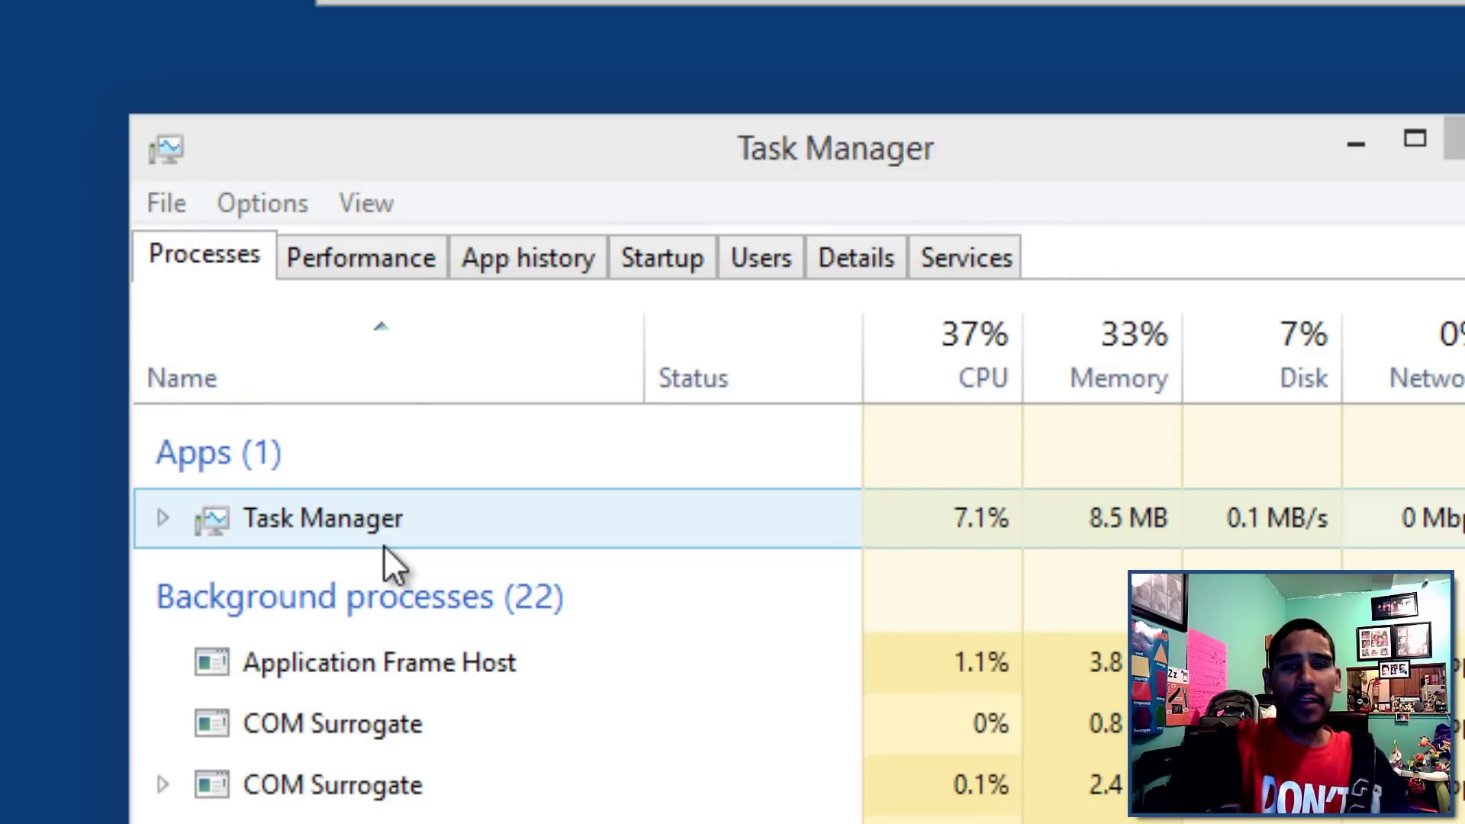